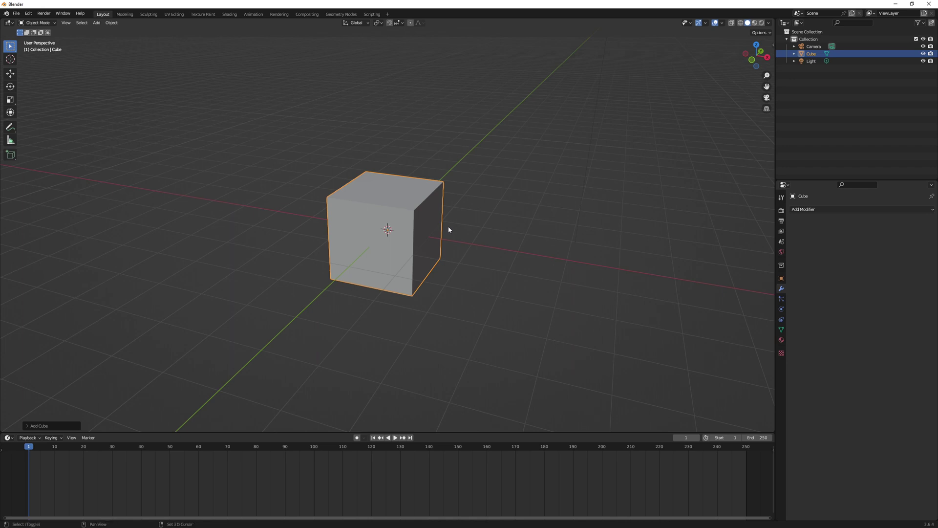
Add a cube at the origin to serve as the Jack-in-the-Box head
key(shift+a)
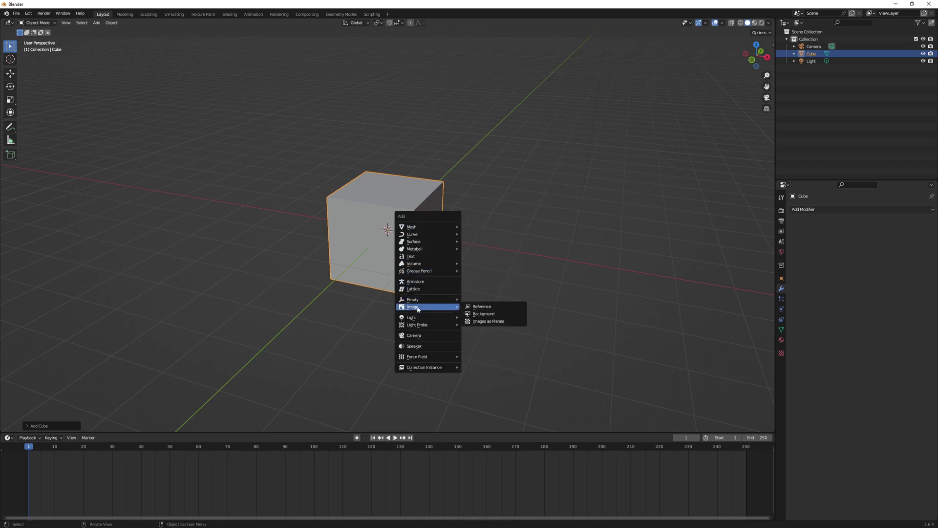
Add a blank Grease Pencil object and zoom in on the cube's front face in front view
mouse_move(419, 271)
click(493, 276)
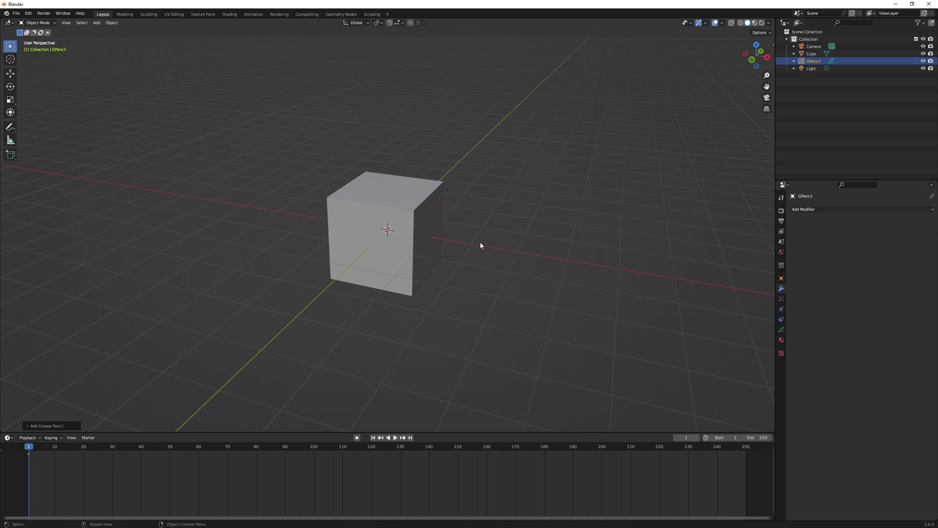
key(KP_1)
ctrl+middle_drag(335, 248, 362, 250)
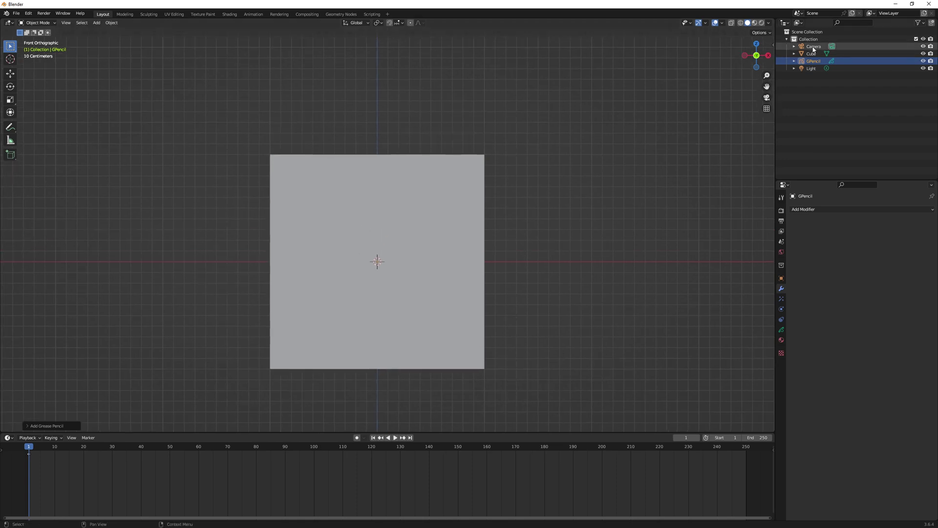
Switch to Draw Mode with Surface stroke placement and a 0.015 offset
click(37, 22)
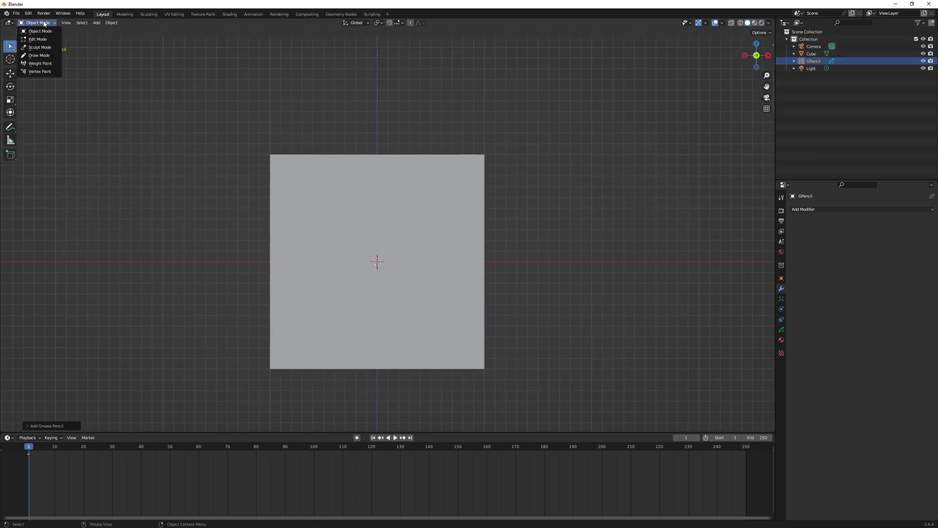
click(37, 55)
click(348, 22)
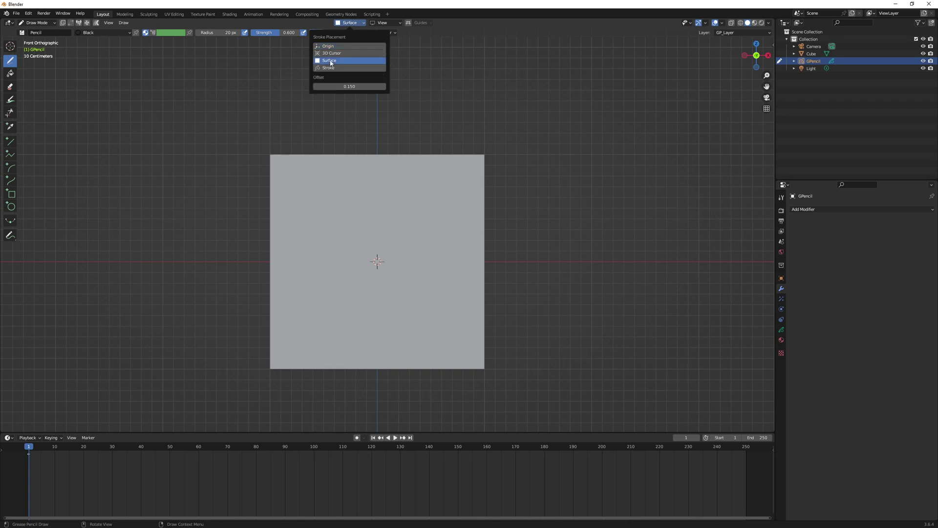
click(331, 60)
click(342, 23)
click(341, 87)
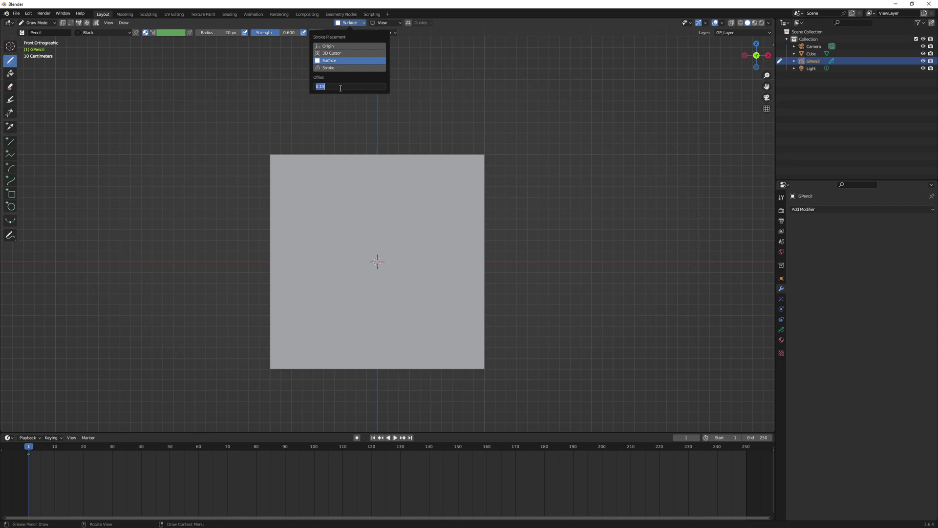
text(0.015)
key(Return)
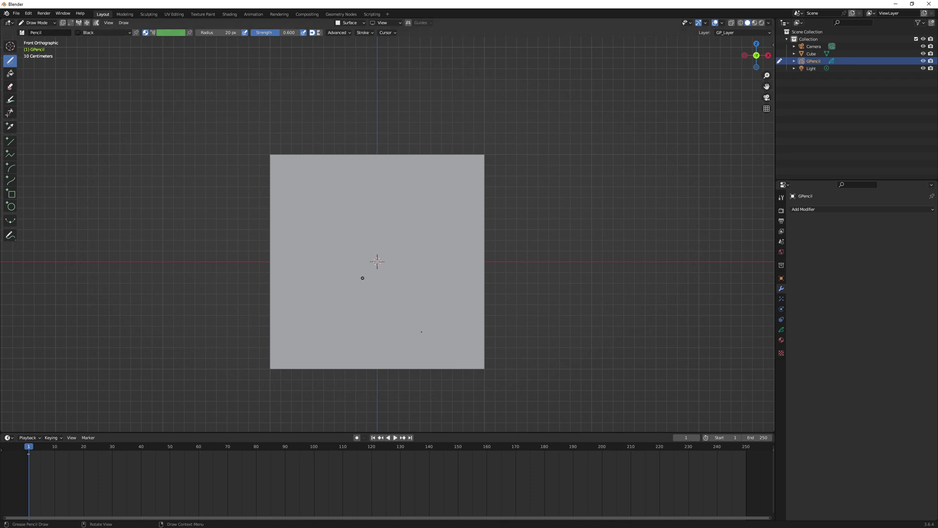
Draw a smile curve on the cube's front face, then orbit and zoom out
mouse_move(307, 285)
mouse_down()
mouse_move(351, 313)
mouse_move(403, 312)
mouse_move(429, 297)
mouse_move(448, 264)
mouse_up()
mouse_move(476, 275)
middle_down()
mouse_move(366, 261)
mouse_move(443, 266)
mouse_move(443, 274)
middle_up()
scroll(442, 275, down, 5)
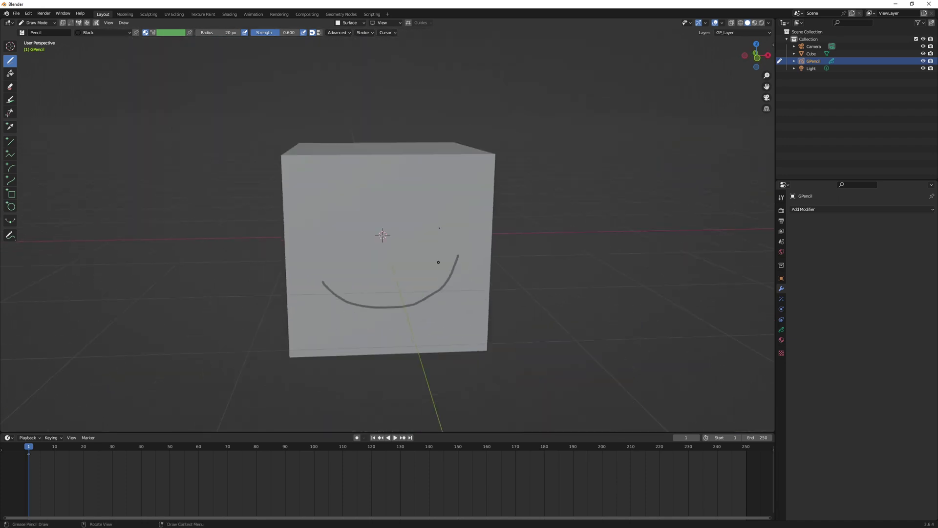
Return to Object Mode, try rotating the cube and cancel, then select the smile stroke
click(37, 22)
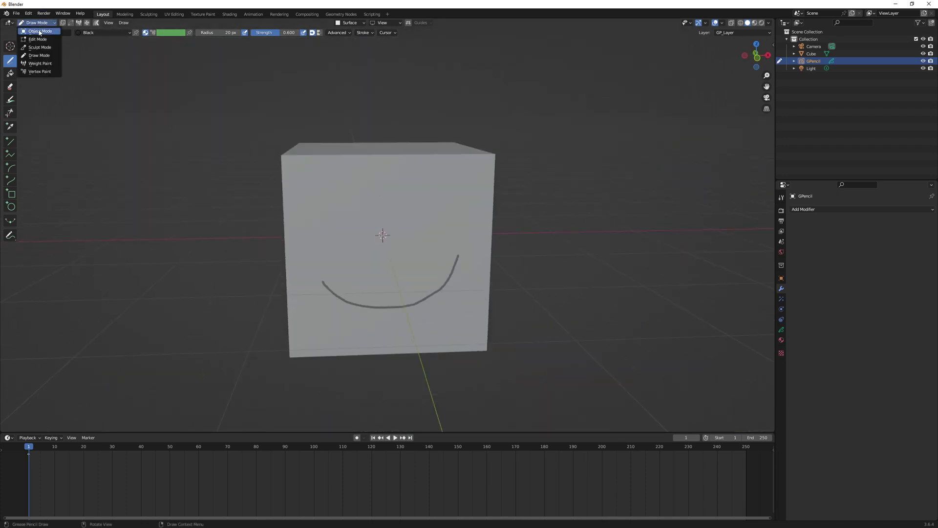
click(36, 32)
click(811, 54)
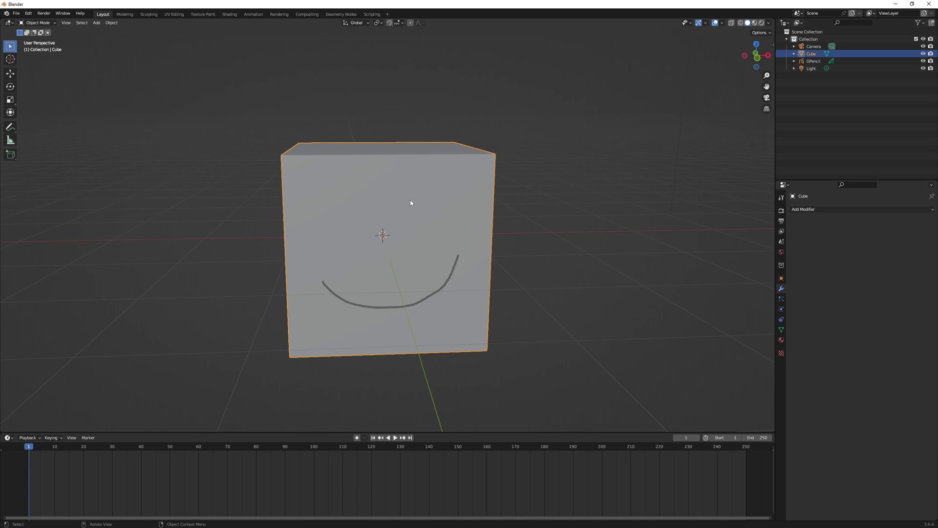
middle_drag(411, 203, 395, 202)
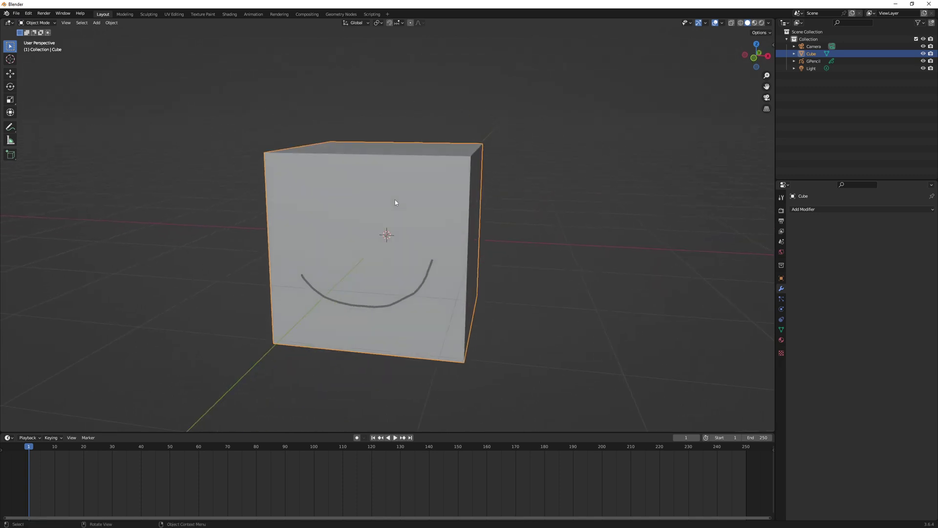
key(r)
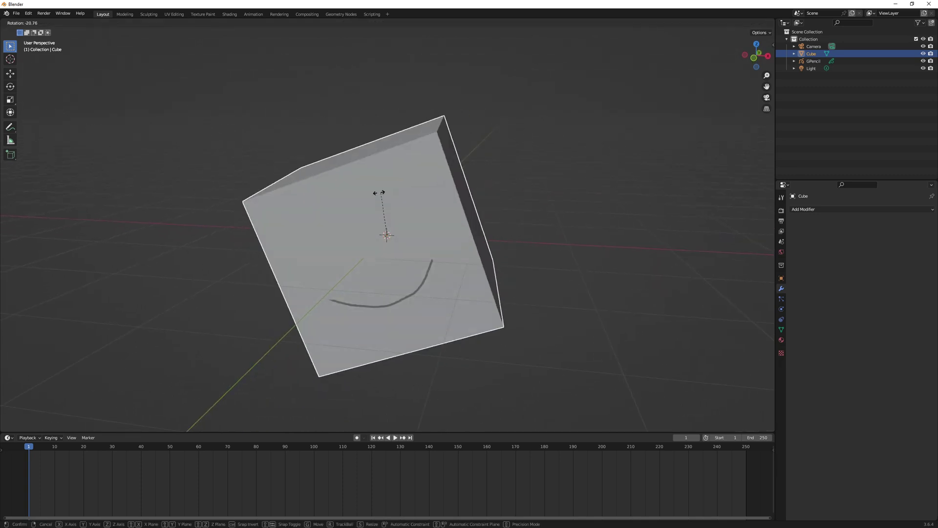
key(Escape)
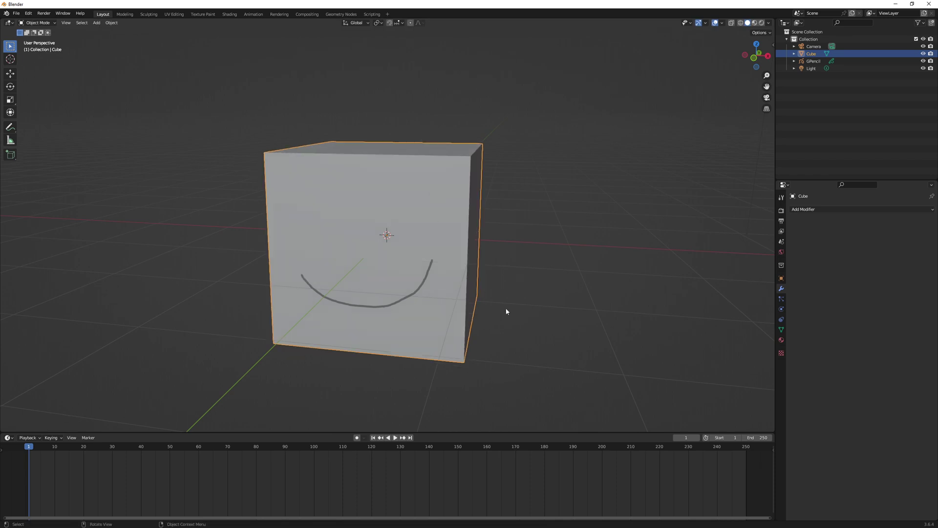
scroll(504, 306, up, 1)
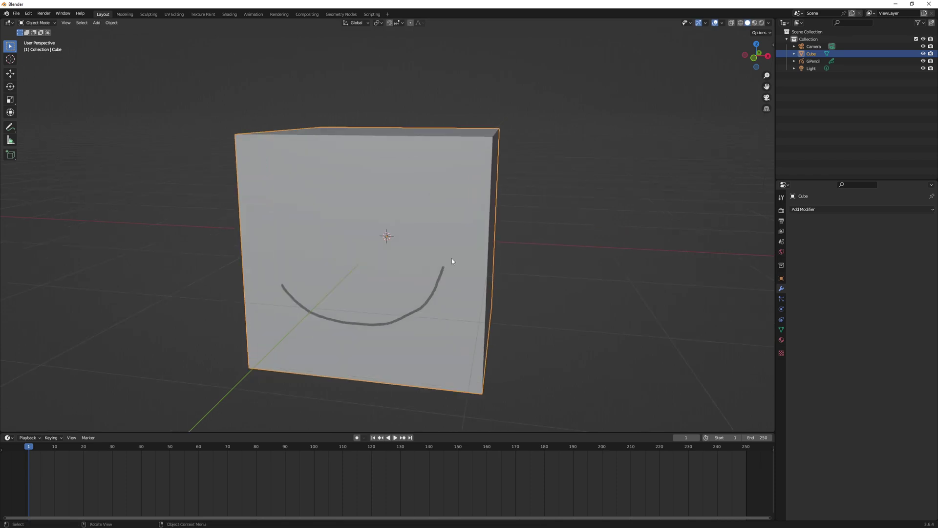
click(419, 312)
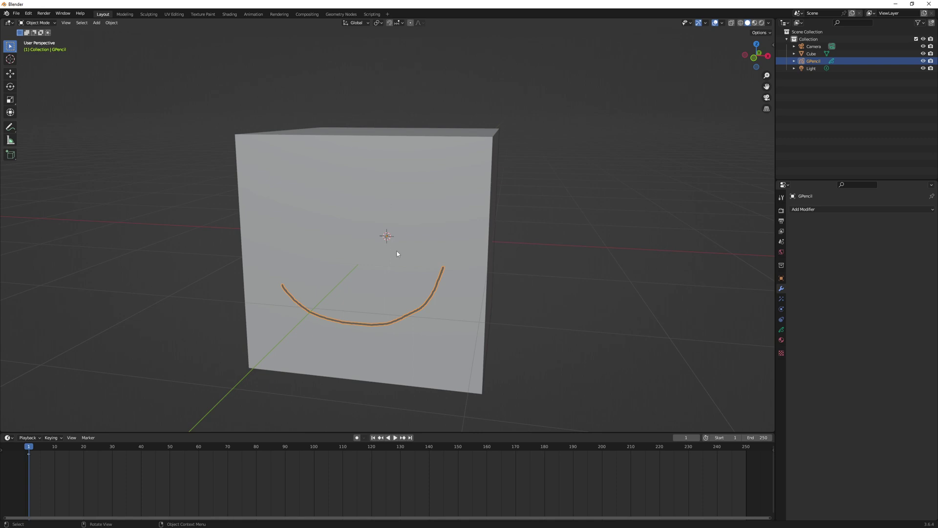
Parent the GPencil mouth to the cube with Object parenting and expand Cube in the outliner
key(shift)
shift+click(416, 195)
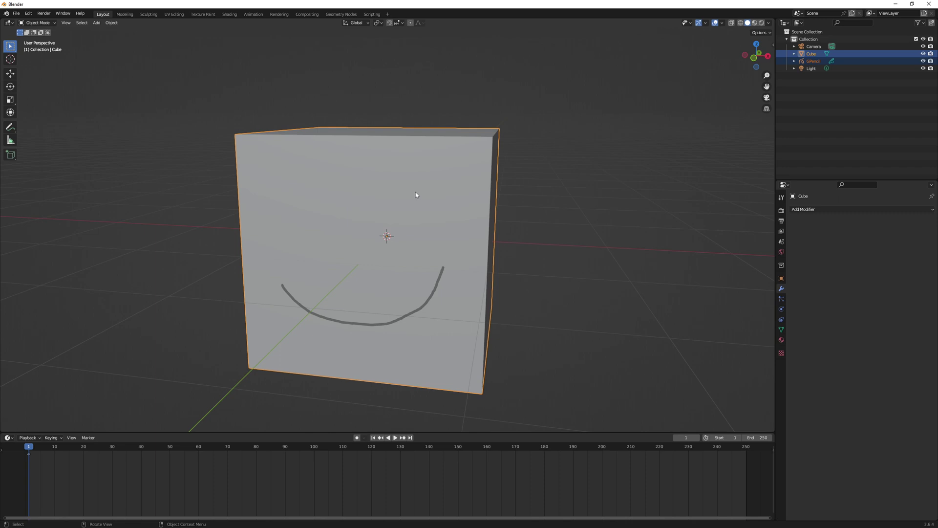
key(ctrl+p)
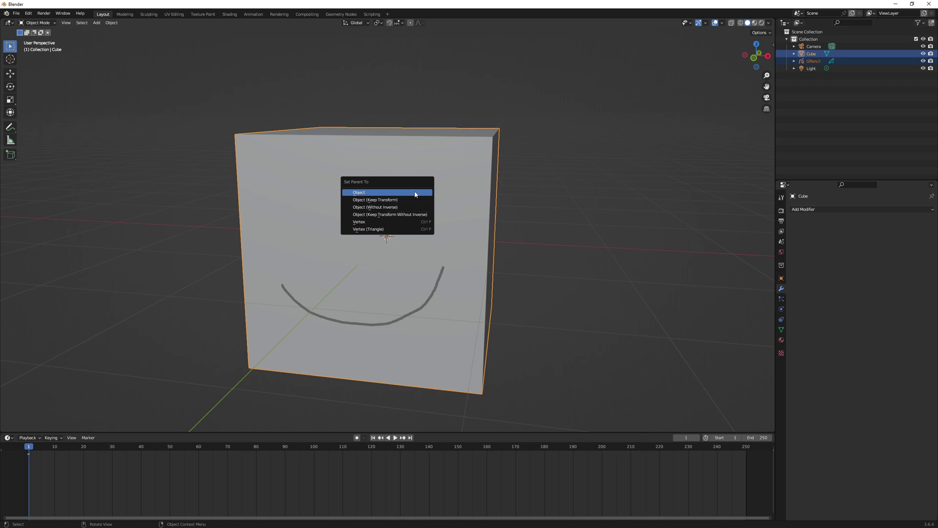
click(415, 193)
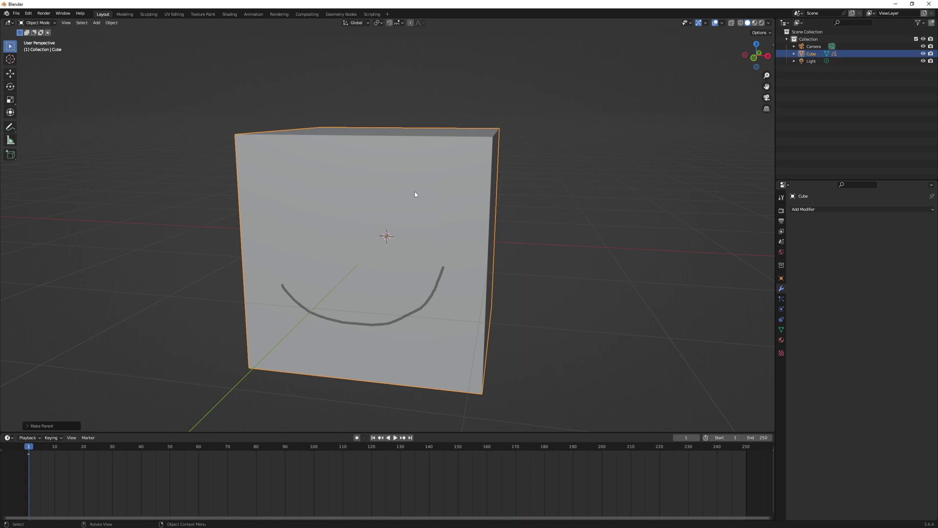
click(794, 54)
Rotate the cube twice to confirm the mouth follows it, then orbit to a three-quarter view
click(403, 168)
key(r)
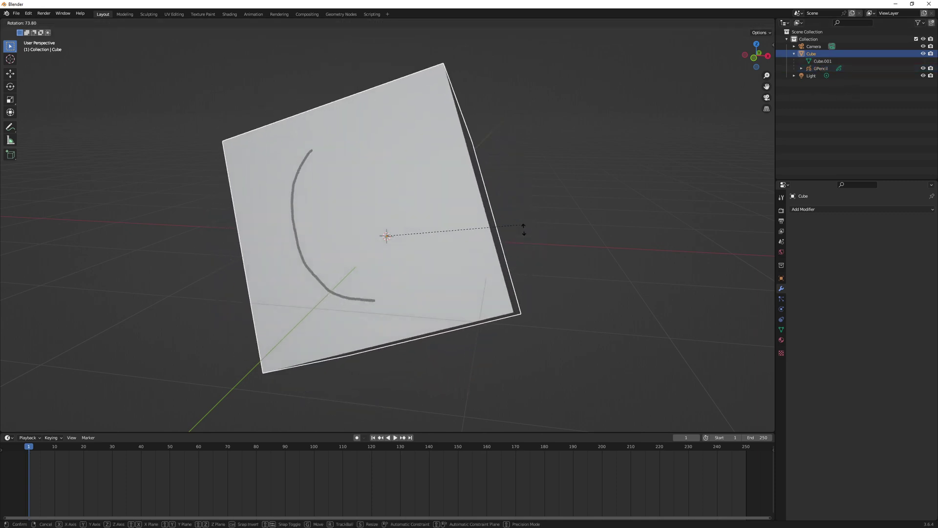
click(356, 235)
key(r)
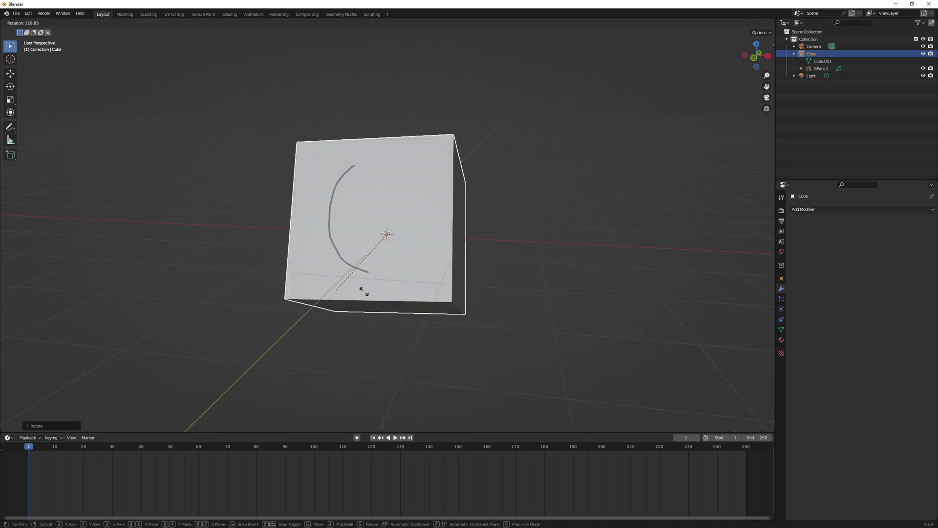
click(443, 246)
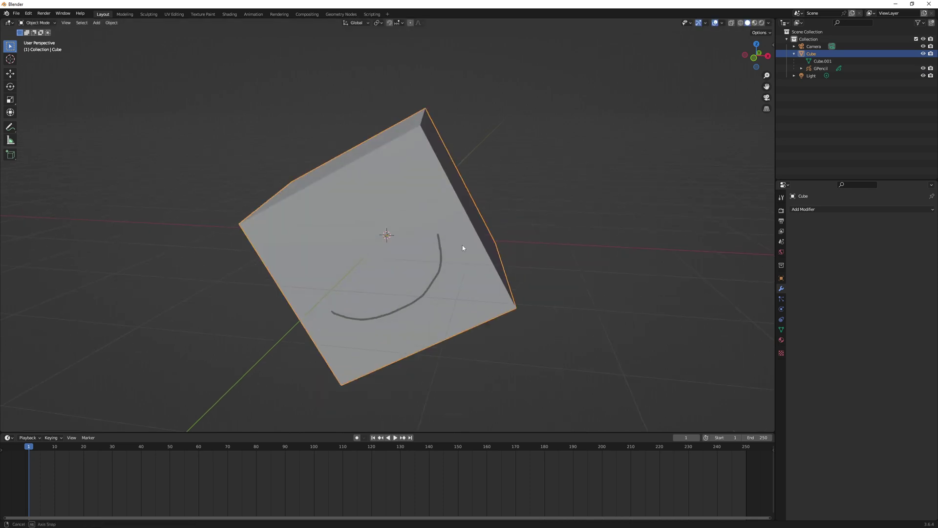
middle_drag(462, 245, 422, 297)
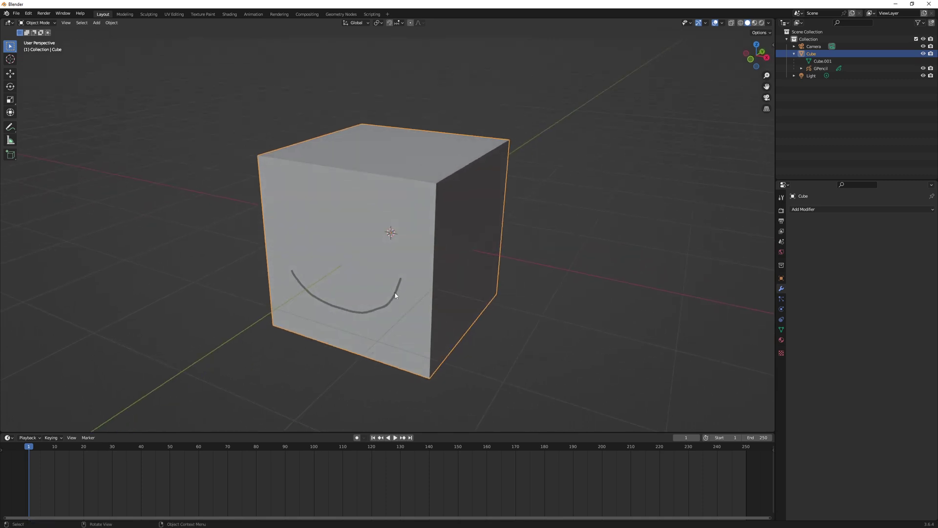
Clear the parent of the GPencil smile
click(341, 306)
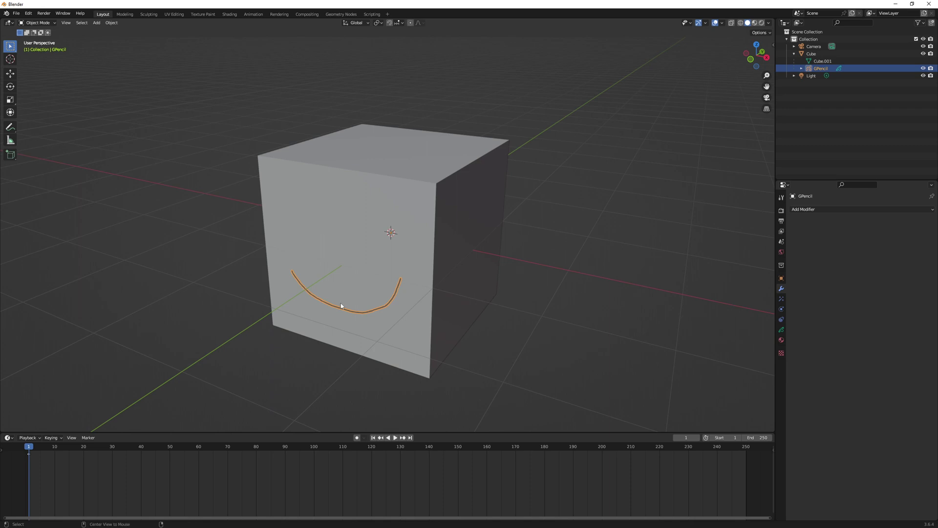
key(alt+p)
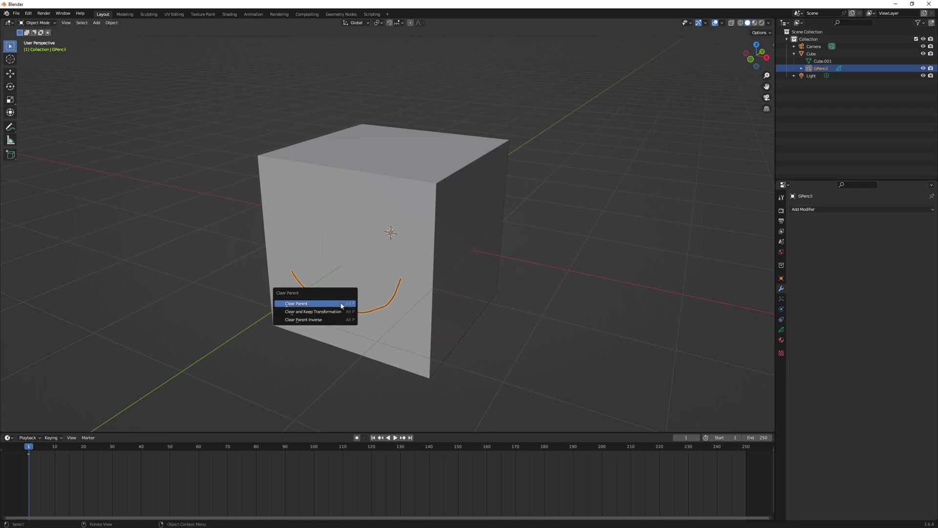
click(341, 304)
Test-rotate the cube to see the smile stays put, then undo the rotation
click(418, 224)
click(700, 239)
click(338, 199)
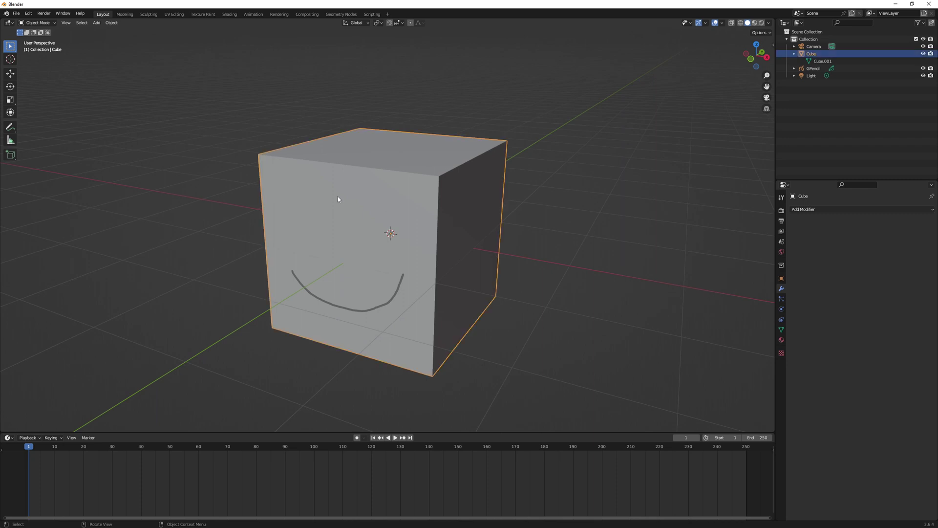
key(r)
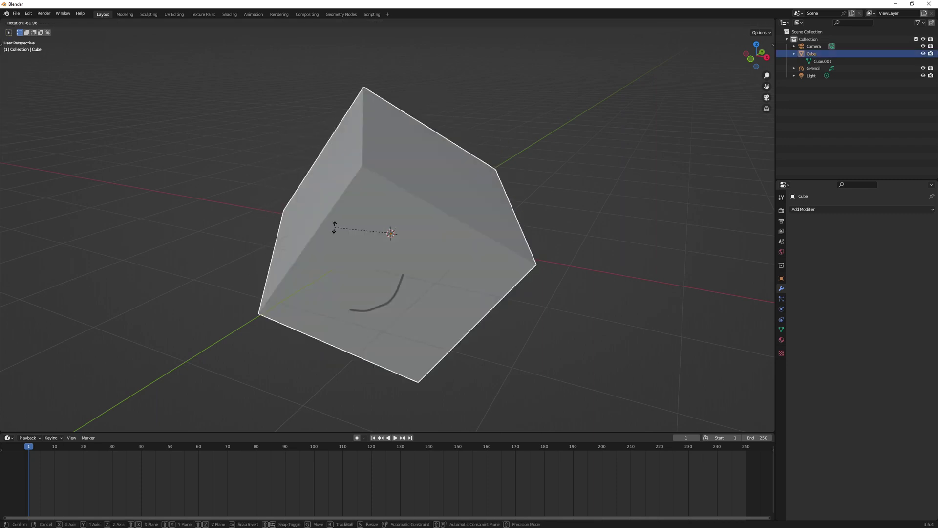
click(330, 231)
key(ctrl+z)
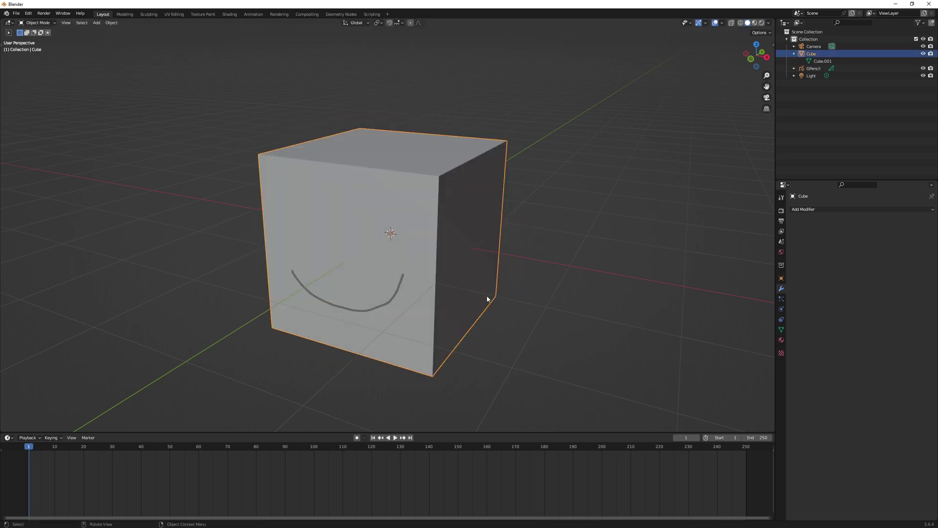
key(ctrl+z)
middle_drag(487, 299, 544, 293)
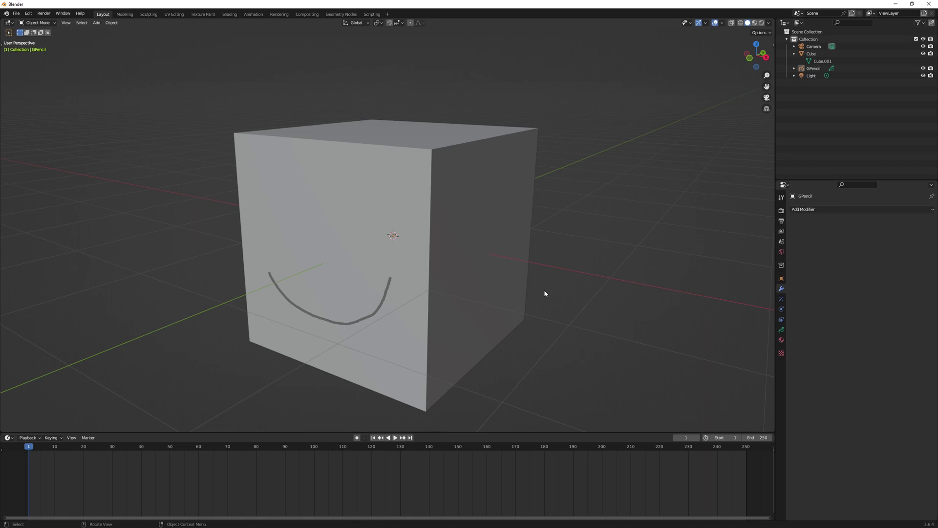
Parent the GPencil smile back to the cube with Object parenting and leave only the cube selected
shift+click(382, 215)
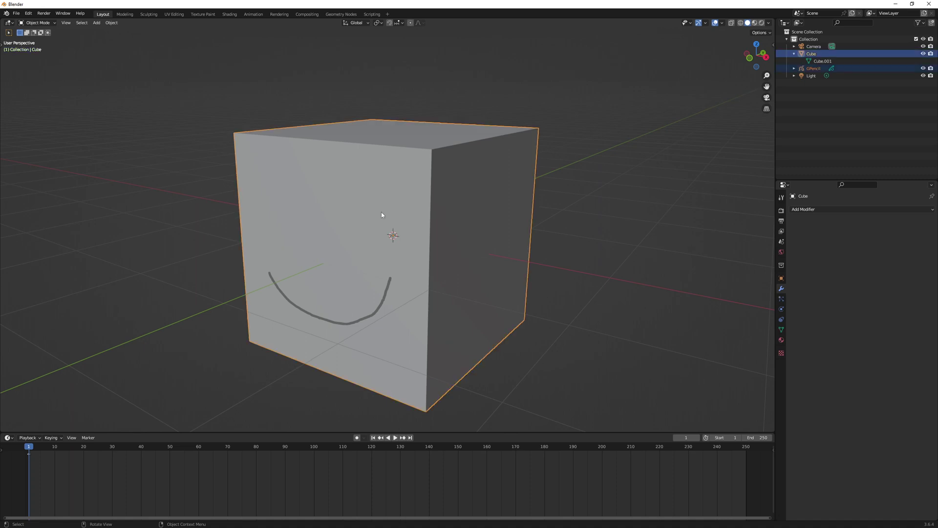
key(ctrl+p)
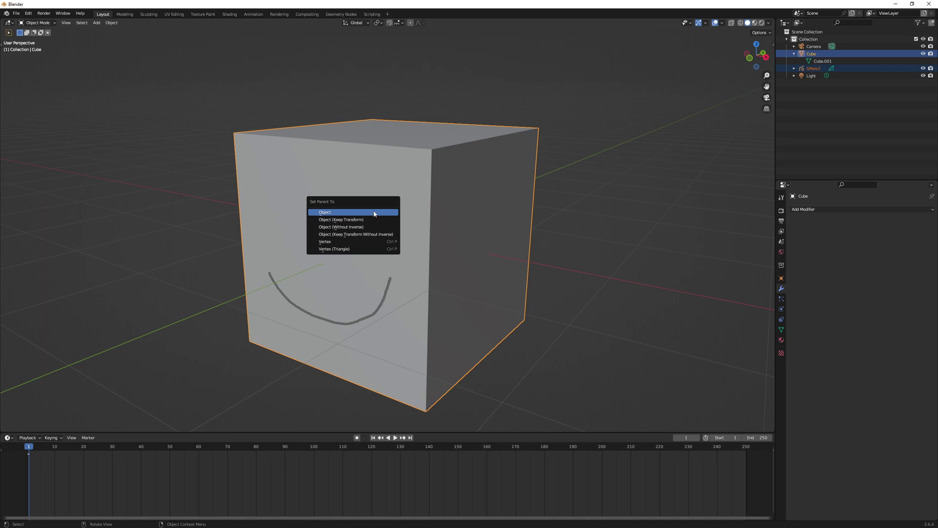
click(349, 213)
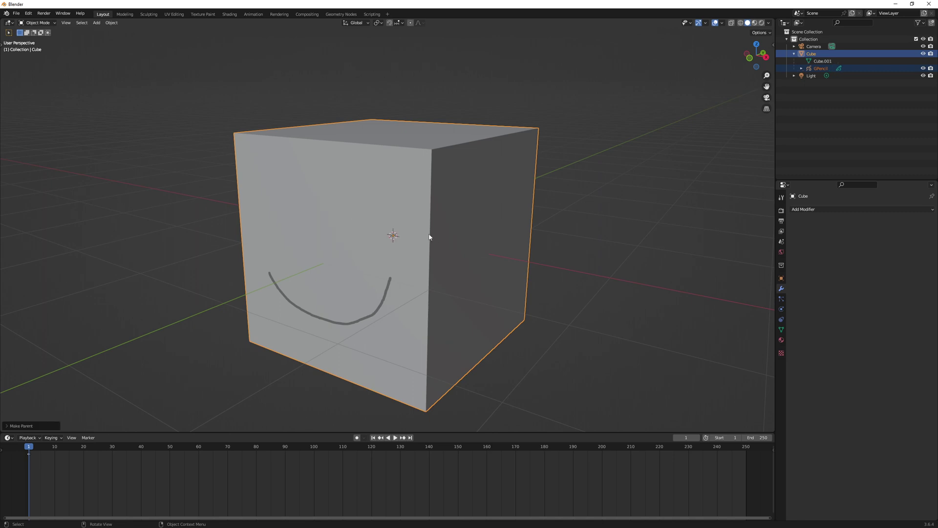
click(448, 231)
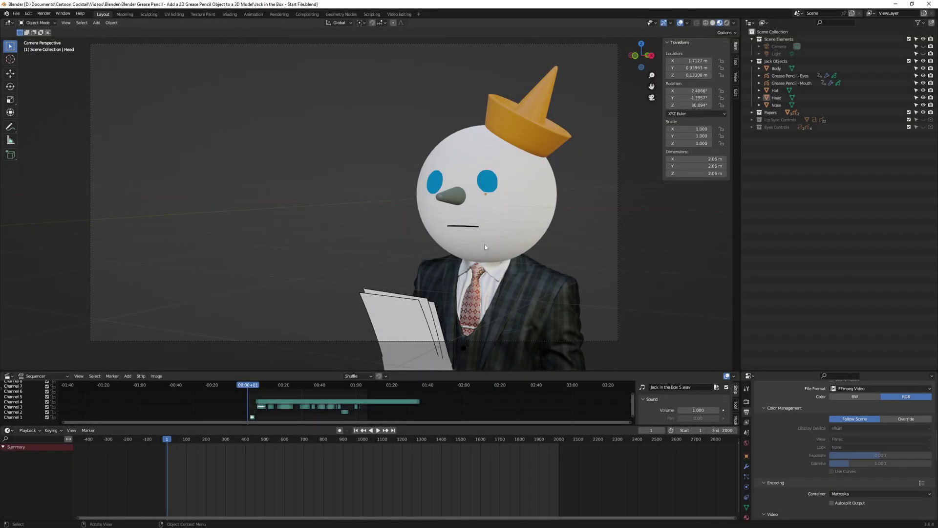
click(307, 14)
key(Home)
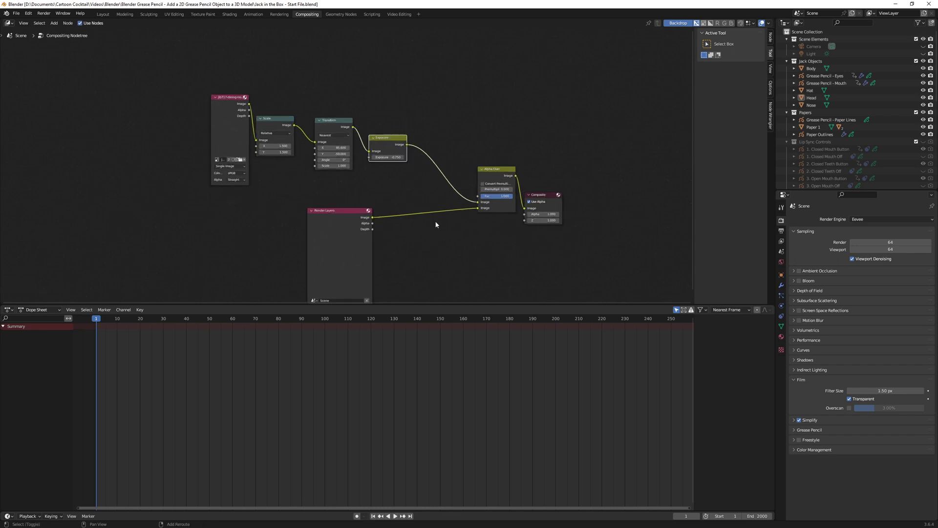
click(47, 14)
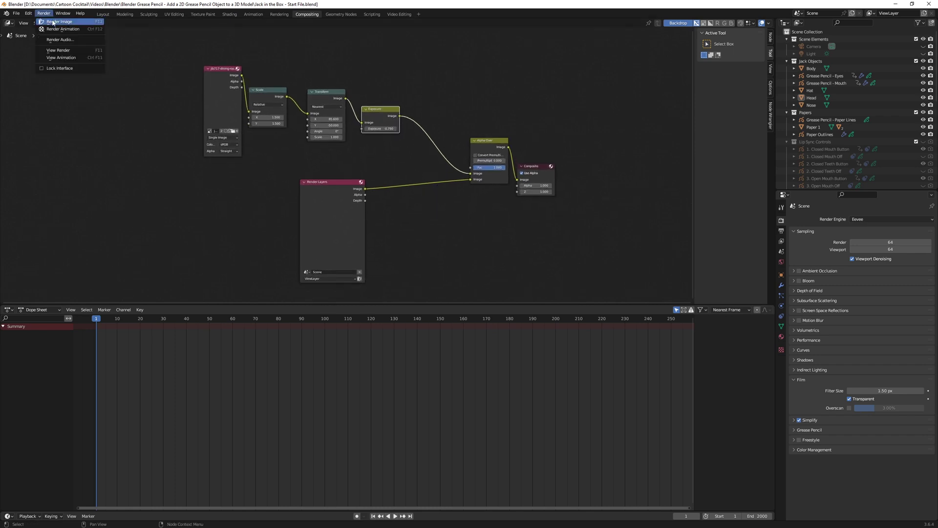
click(53, 22)
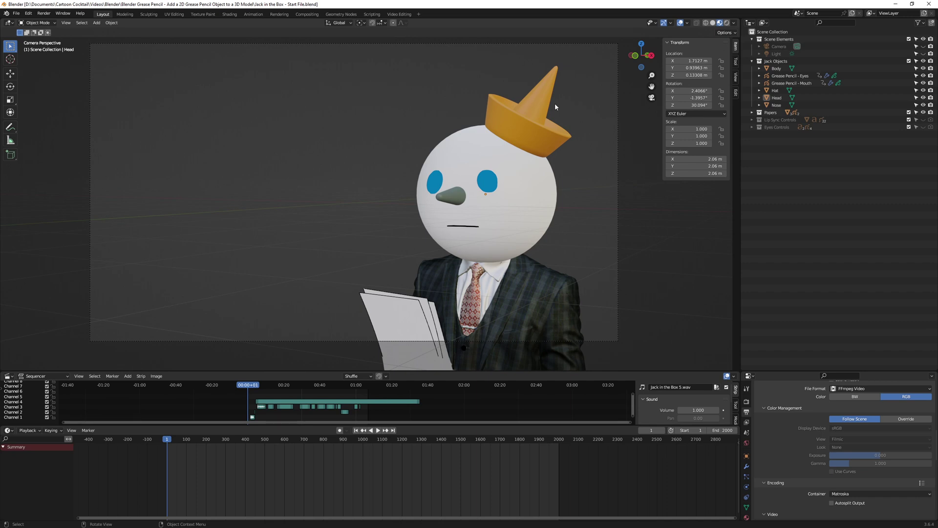
ctrl+middle_drag(534, 175, 478, 225)
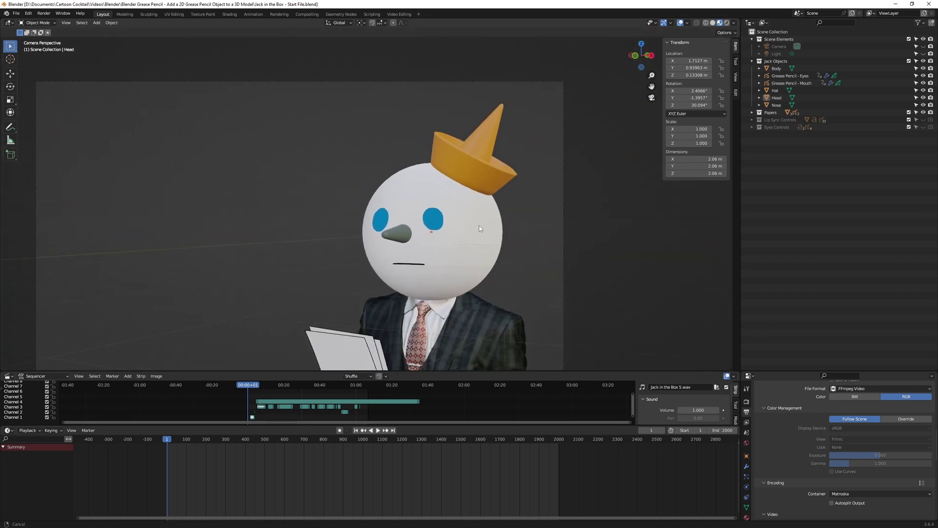
click(534, 230)
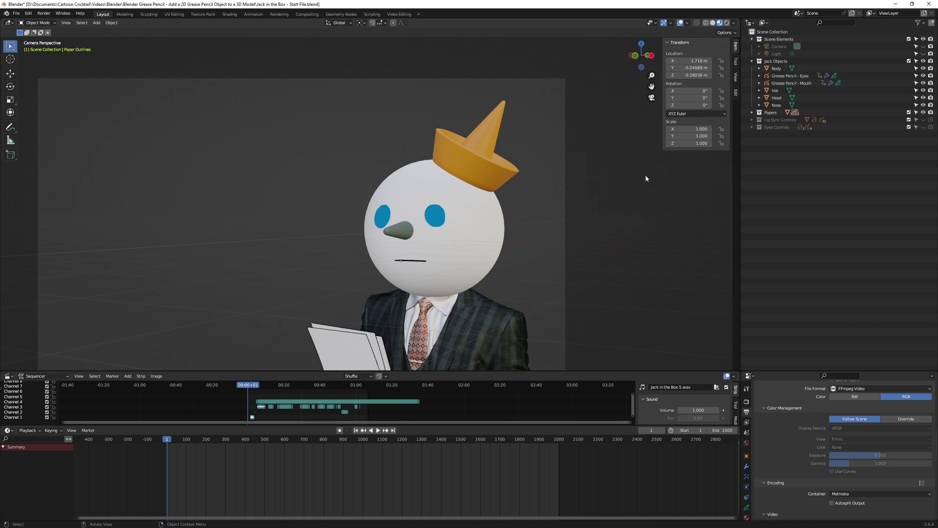
click(468, 190)
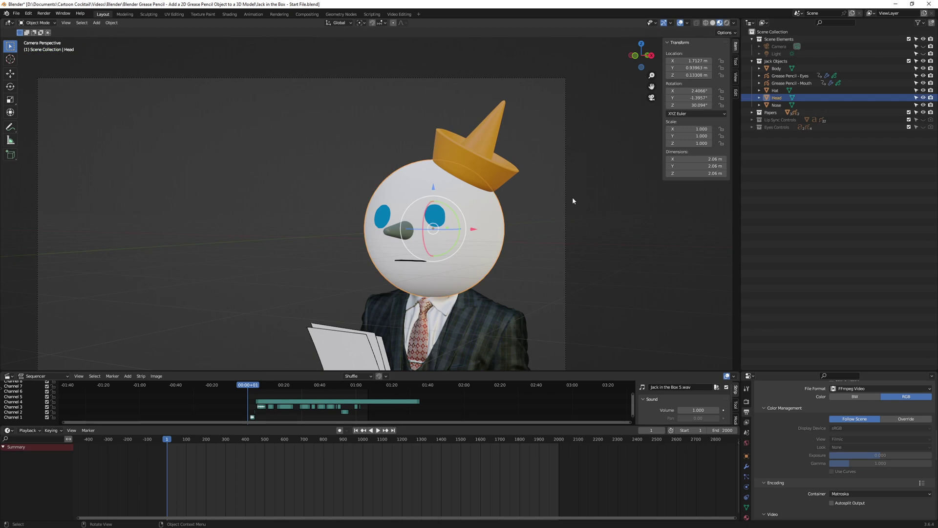
click(776, 104)
click(777, 91)
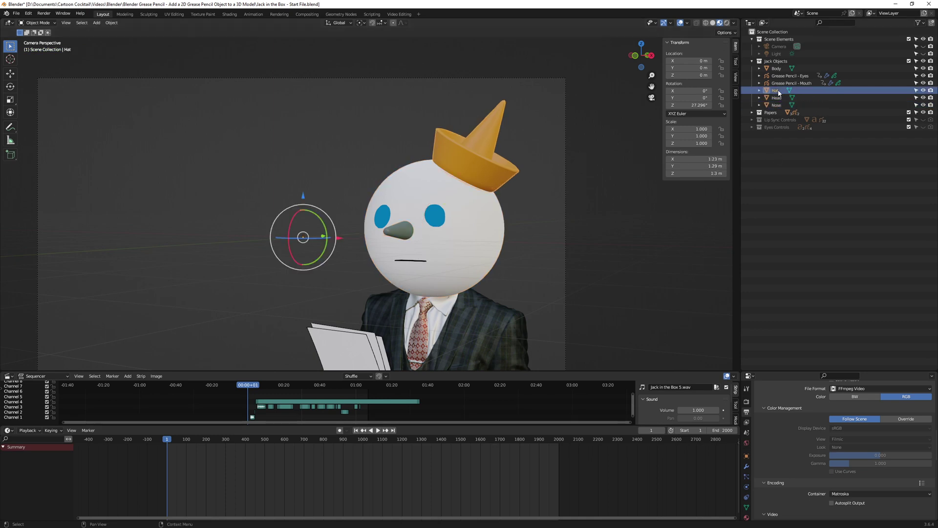
click(784, 83)
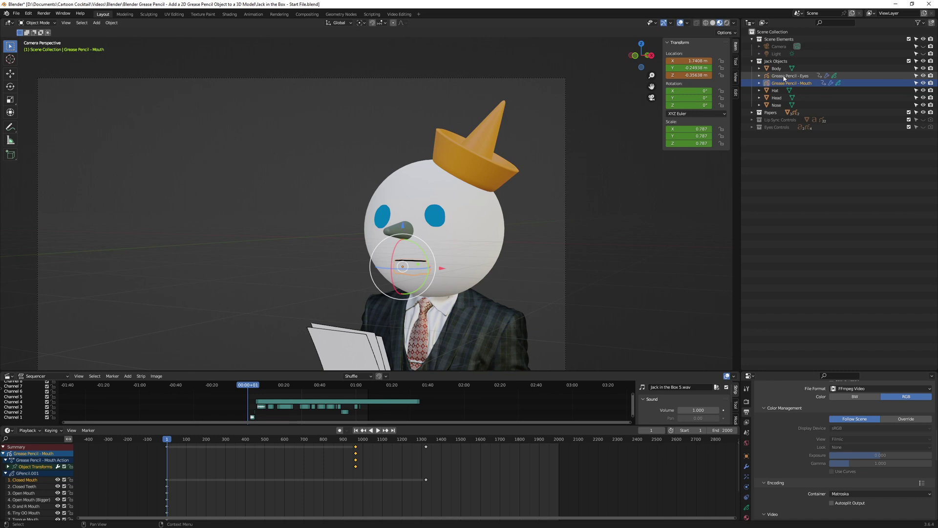
click(784, 77)
click(777, 69)
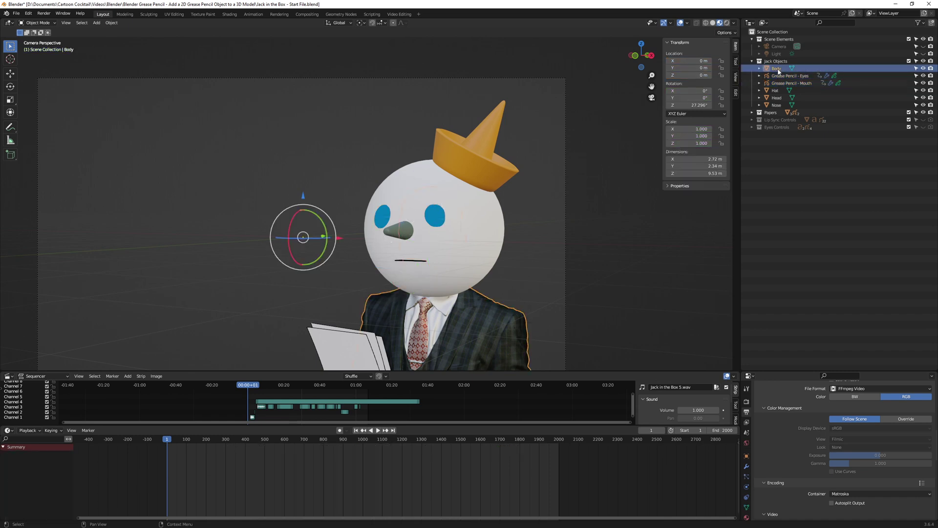
click(752, 113)
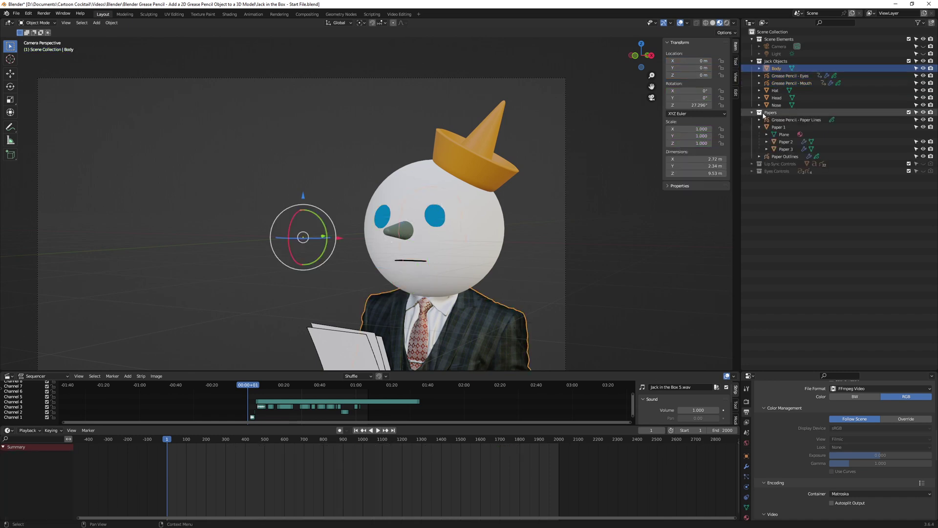
click(753, 113)
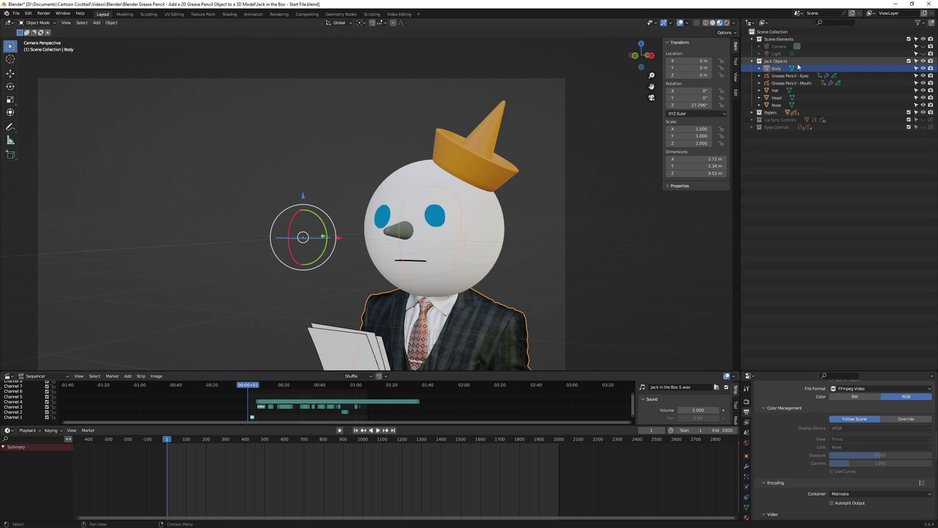
click(494, 224)
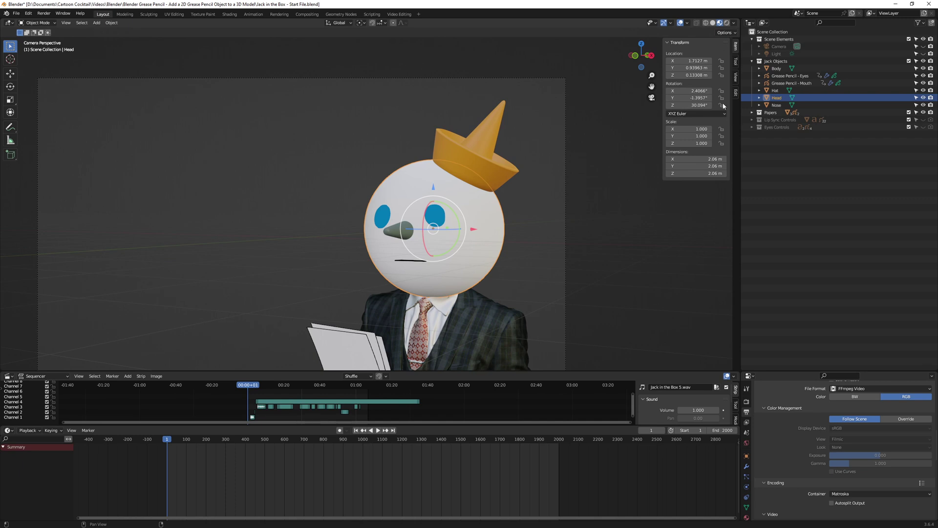
Hide the Body object and frame the view on the head
click(922, 68)
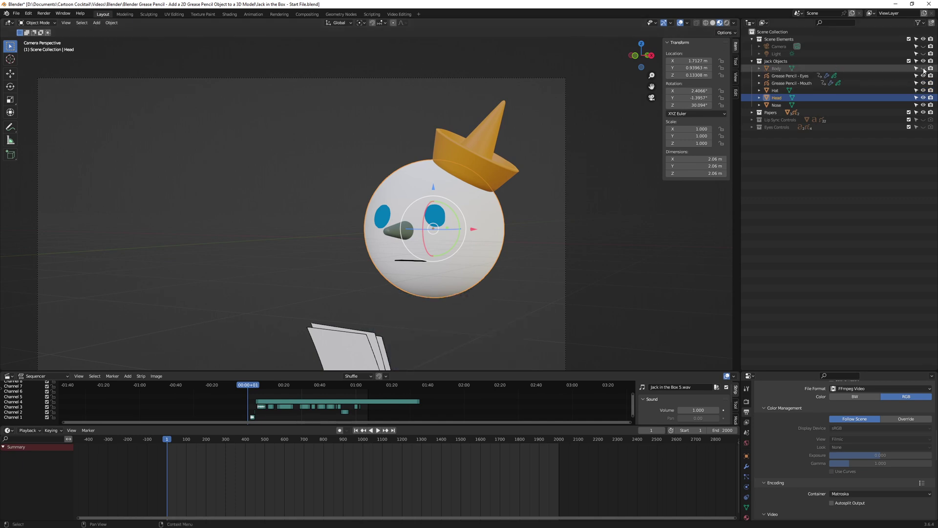
key(alt+a)
scroll(451, 251, up, 3)
shift+middle_drag(452, 250, 451, 198)
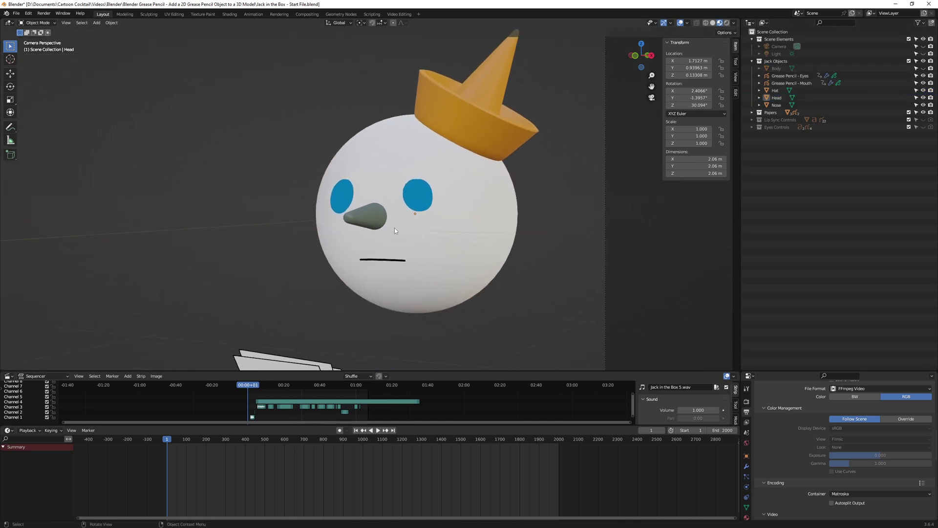
Parent the Nose to the Head with Object parenting and list the Head's children
click(366, 211)
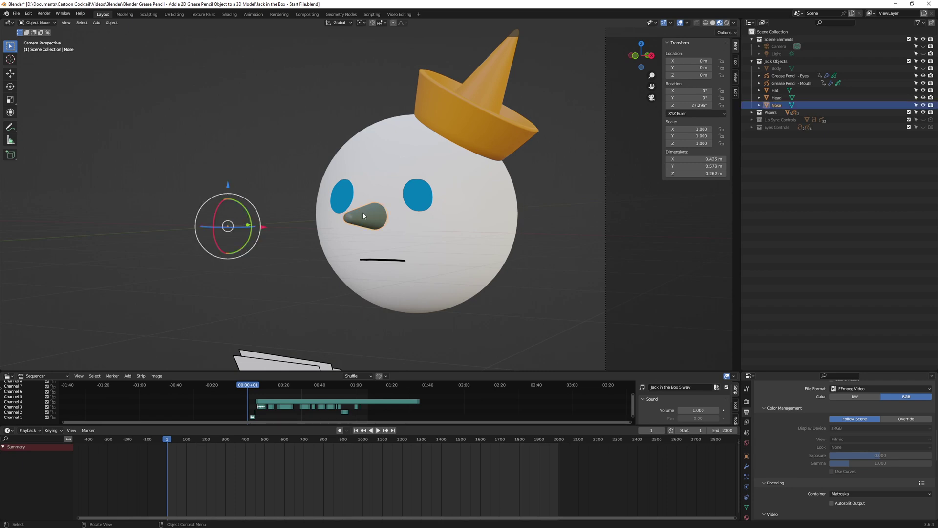
shift+click(462, 235)
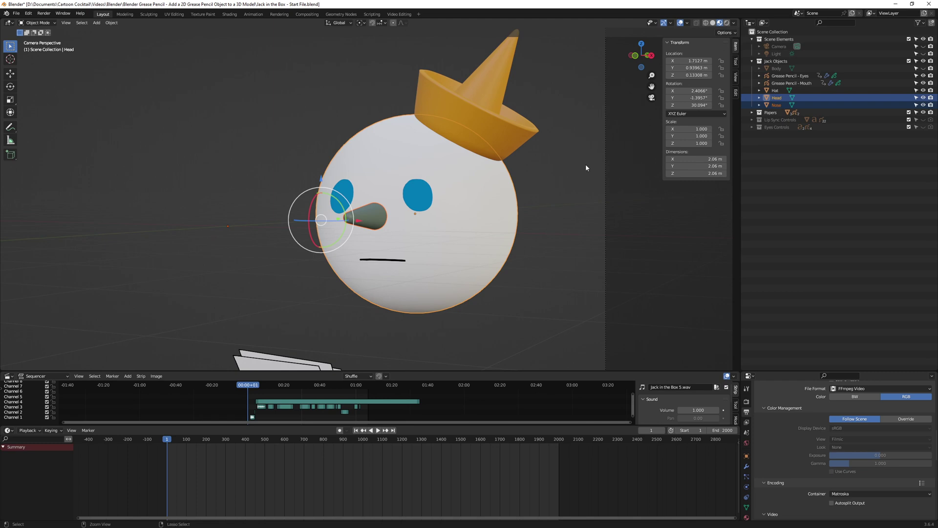
key(ctrl+p)
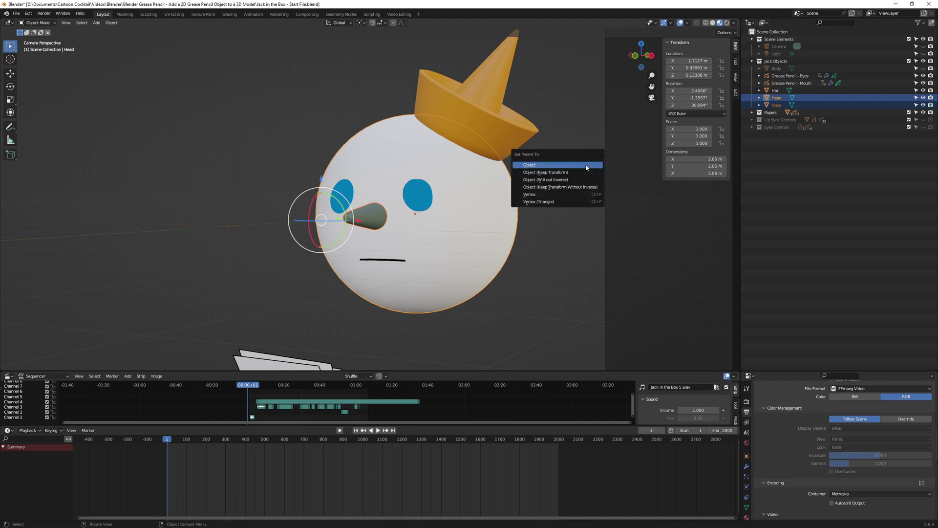
click(586, 165)
click(759, 98)
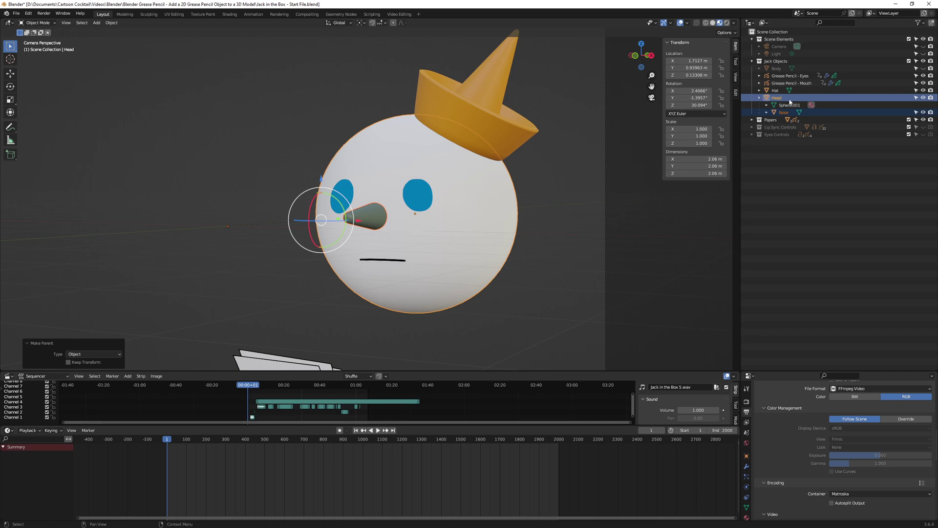
Test-rotate the Head to check the nose follows, then undo and deselect
click(597, 282)
click(438, 226)
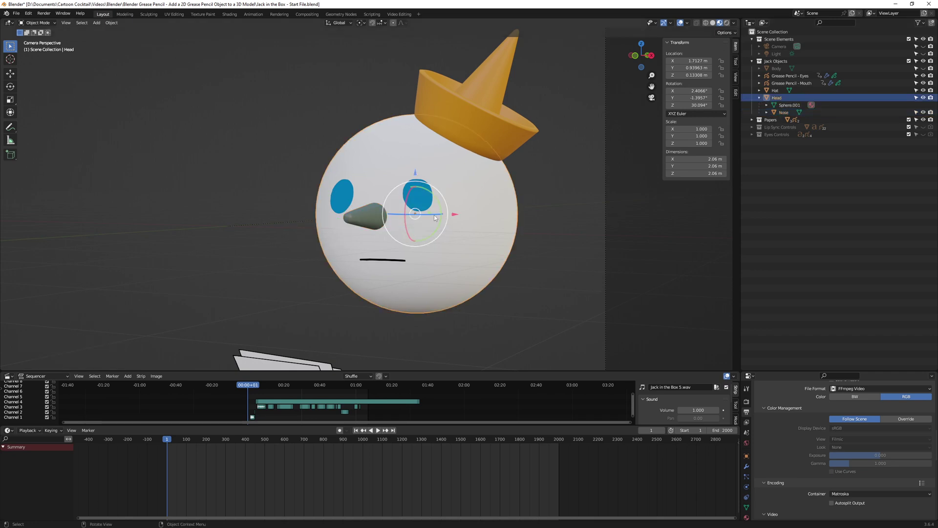
drag(435, 217, 386, 251)
key(ctrl+z)
click(650, 193)
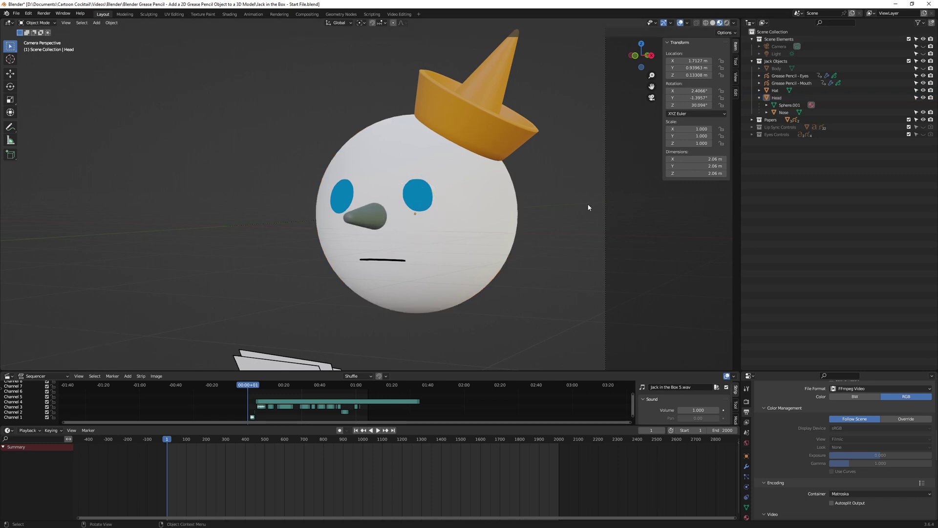
Parent the grease pencil mouth, eyes and hat to the Head with Object parenting
click(396, 261)
shift+click(415, 196)
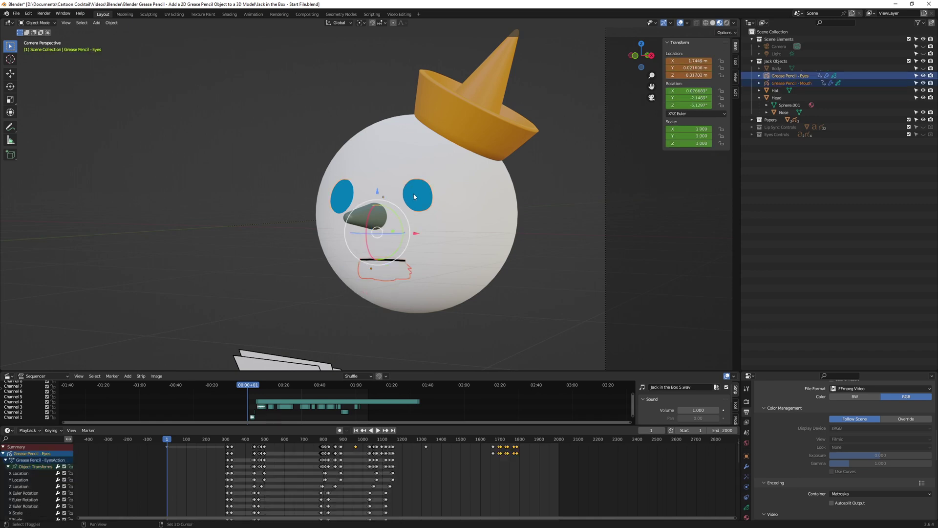
shift+click(462, 119)
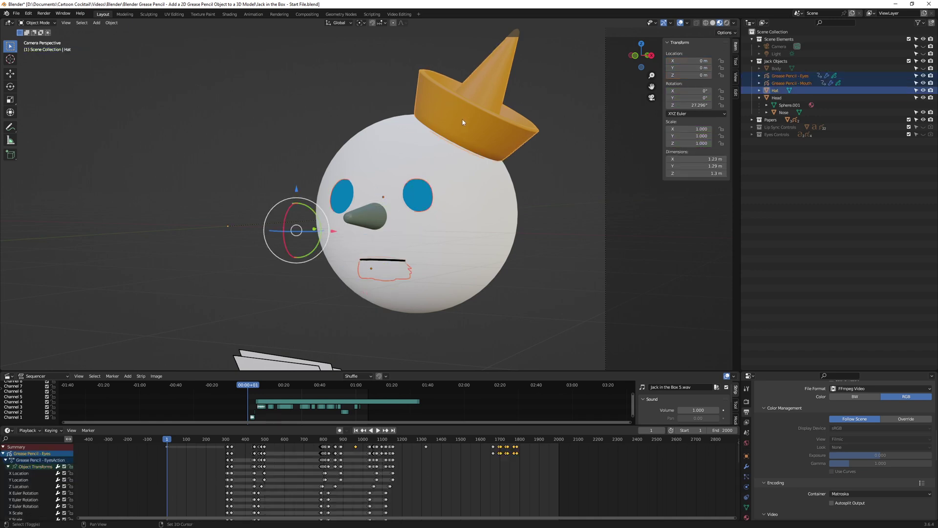
shift+click(471, 192)
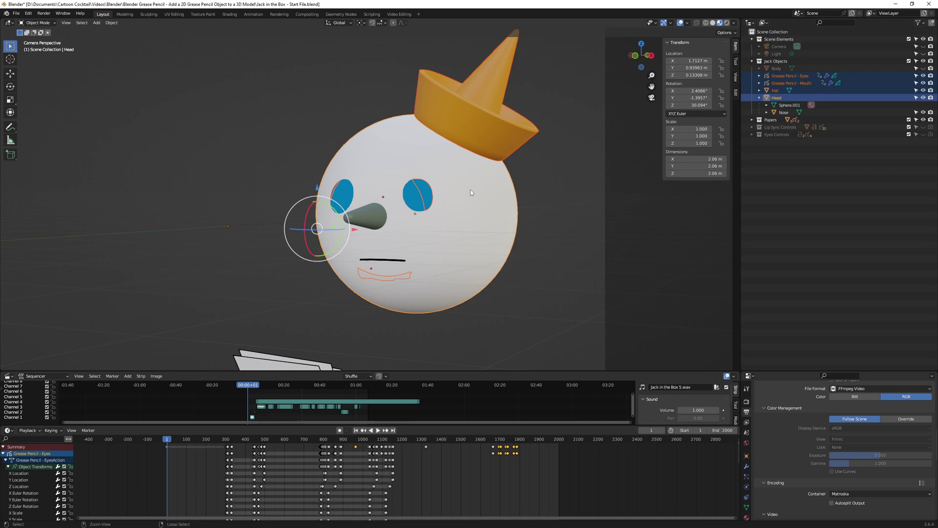
key(ctrl+p)
click(470, 192)
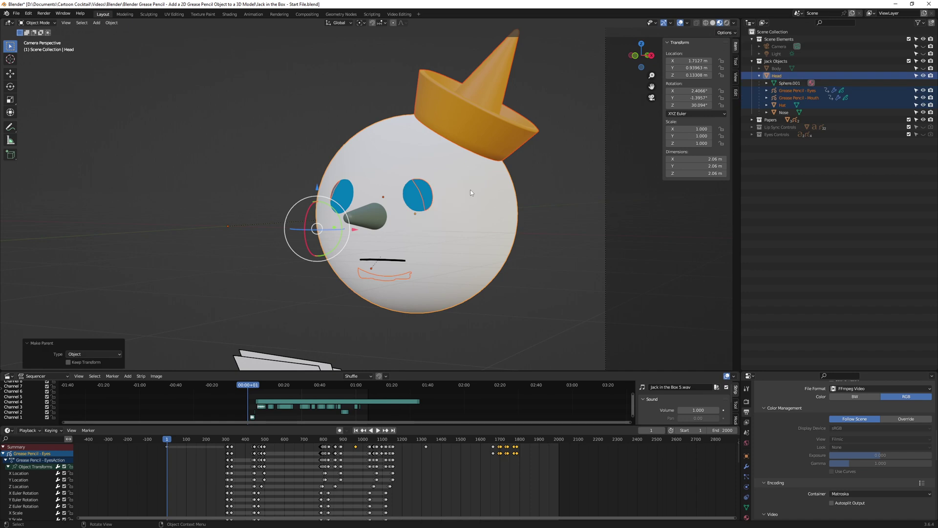
click(759, 77)
click(760, 76)
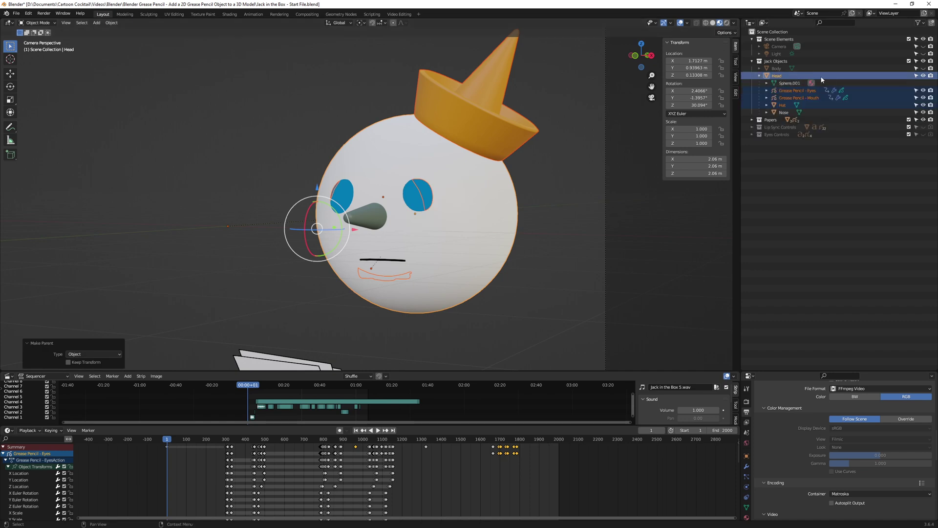
Check the new children in the Outliner and test-rotate the Head to see them follow
click(794, 90)
click(787, 97)
click(782, 105)
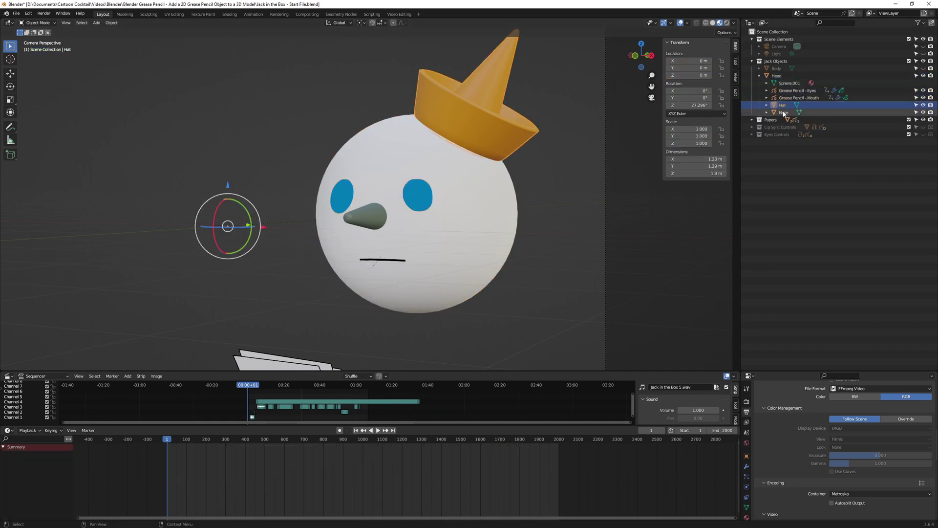
click(774, 76)
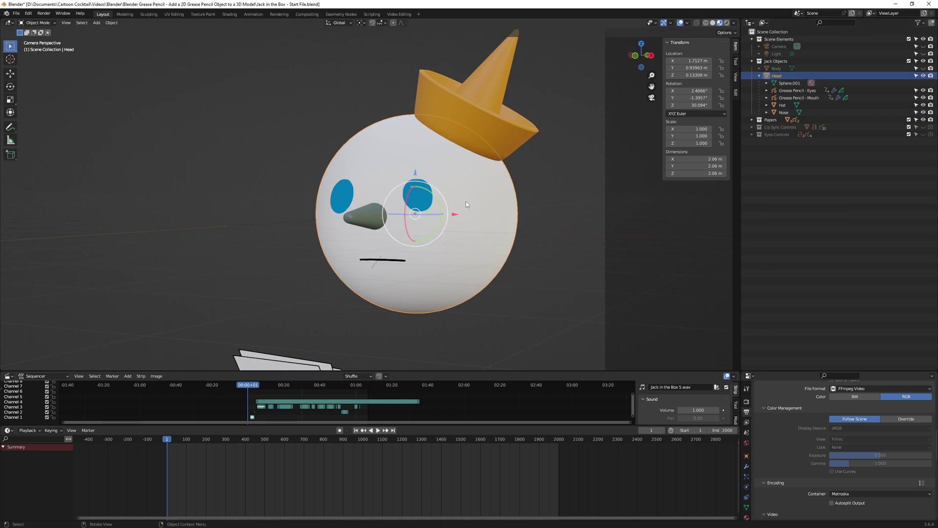
drag(401, 217, 379, 219)
Undo the test rotation and scrub the dope sheet to watch the mouth animate
key(ctrl+z)
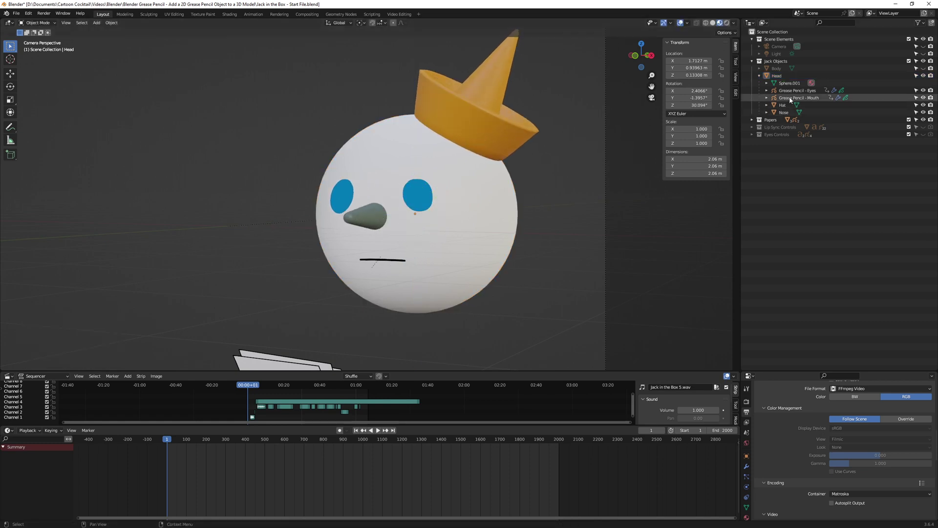
click(791, 99)
drag(224, 372, 224, 348)
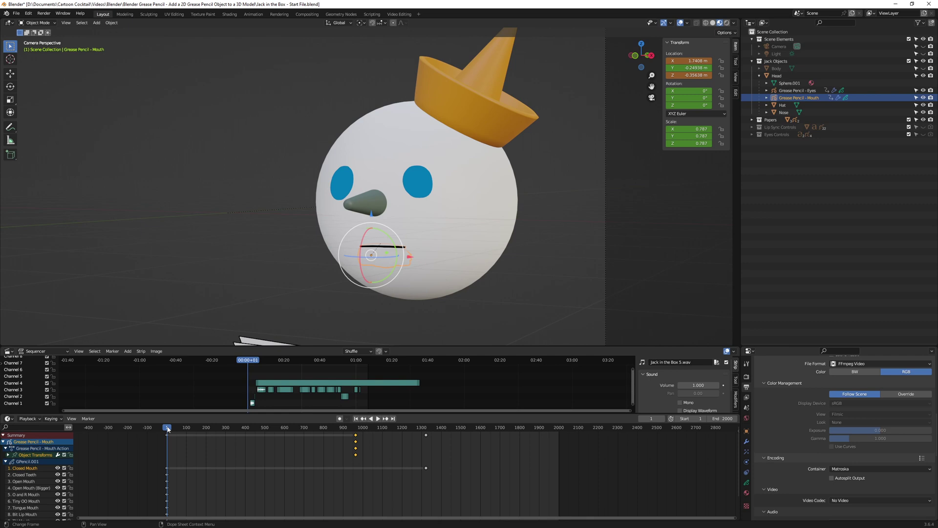
drag(167, 429, 310, 433)
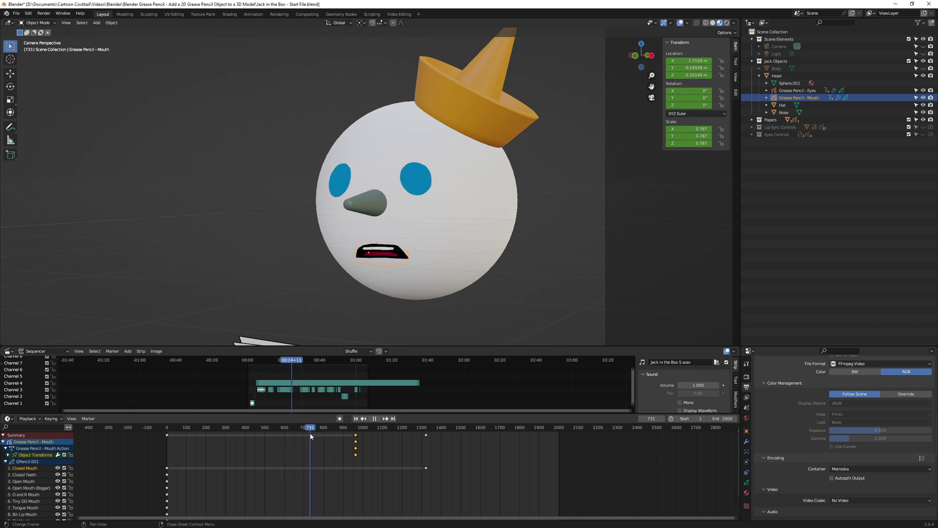
Tilt the Head about 18.6° on the X axis and start playback
click(413, 220)
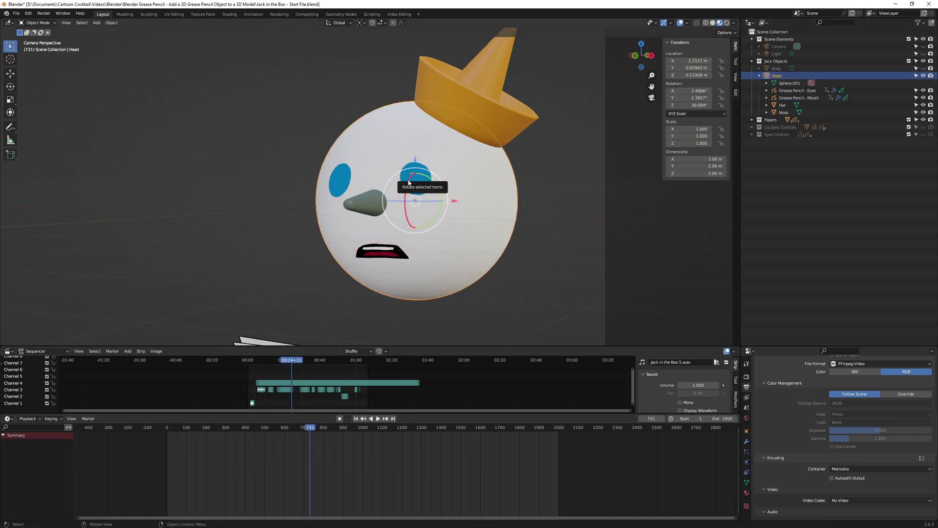
mouse_move(409, 183)
mouse_down()
mouse_move(410, 175)
mouse_move(404, 190)
mouse_up()
key(space)
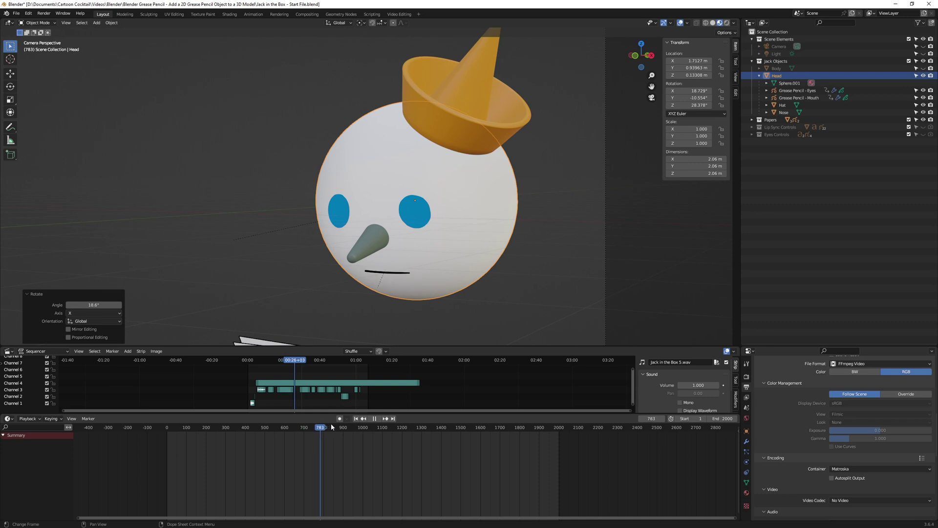
Scrub the timeline to frames 1038, 955, 480 and 1339 to check the face parts follow
drag(331, 426, 355, 427)
key(space)
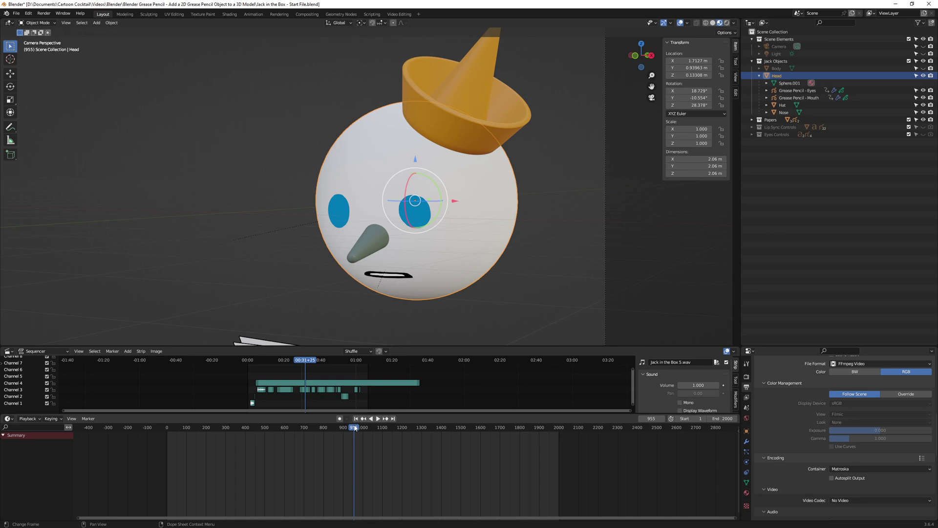
drag(355, 428, 262, 436)
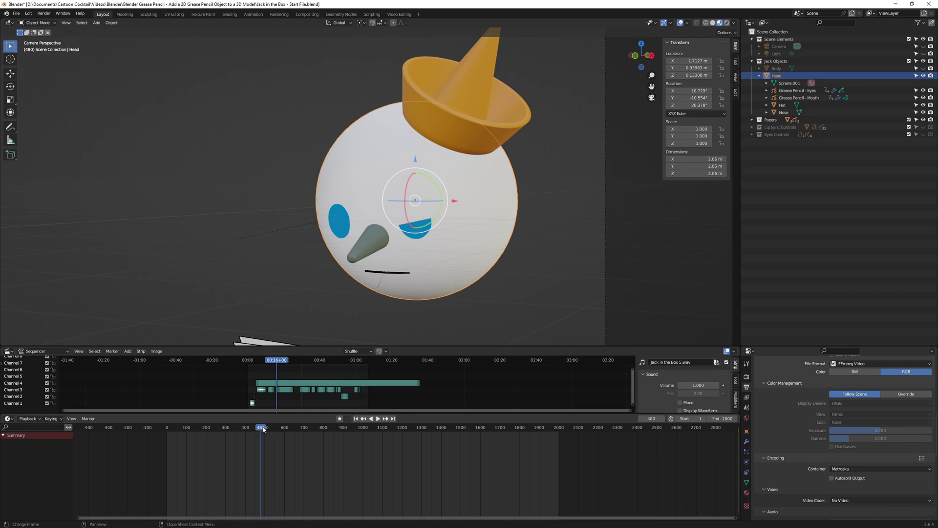
drag(262, 436, 429, 432)
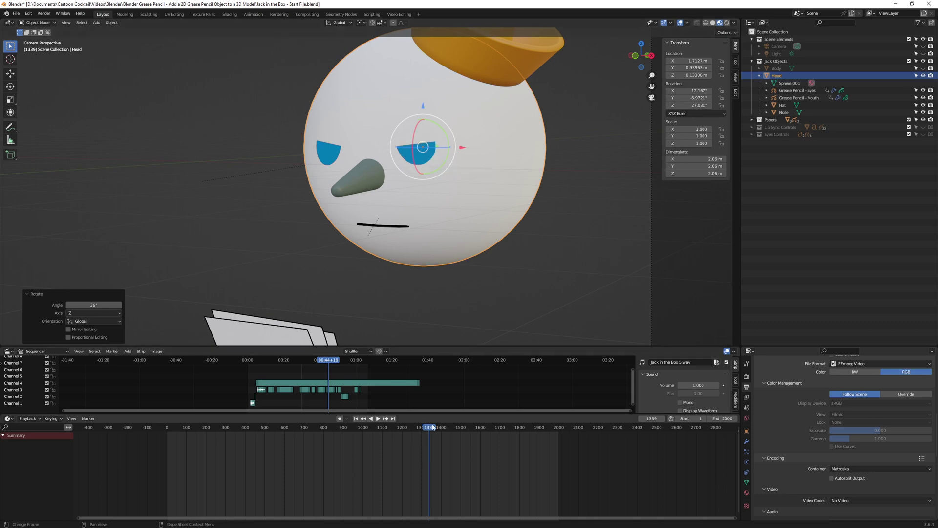
Play the lip-sync from frame 1339, scrub back to frame 794, then stop playback
key(space)
drag(427, 431, 323, 432)
key(space)
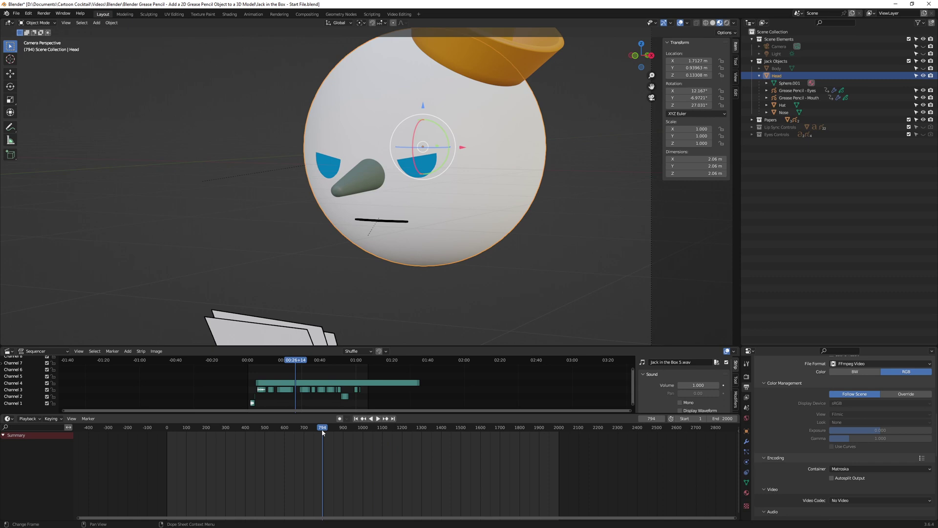